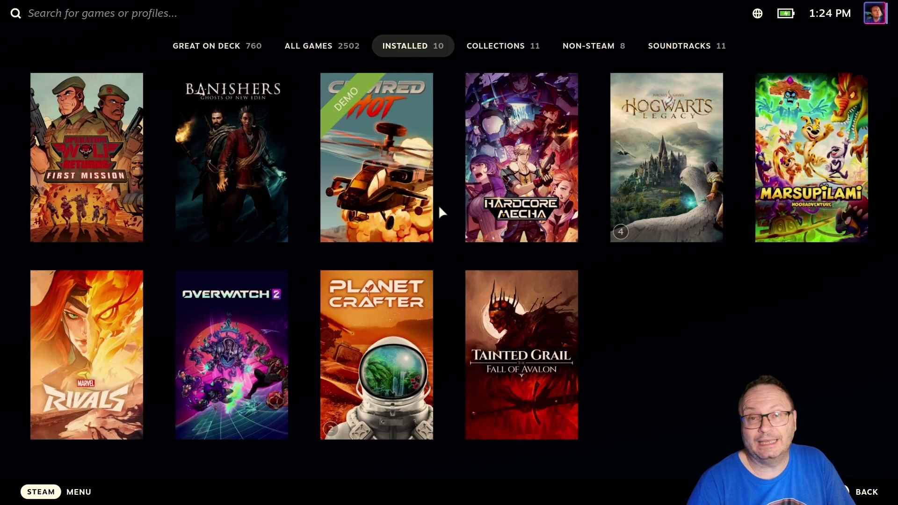
# Look at the System settings page, then return to the installed games library.
pyautogui.click(71, 491)
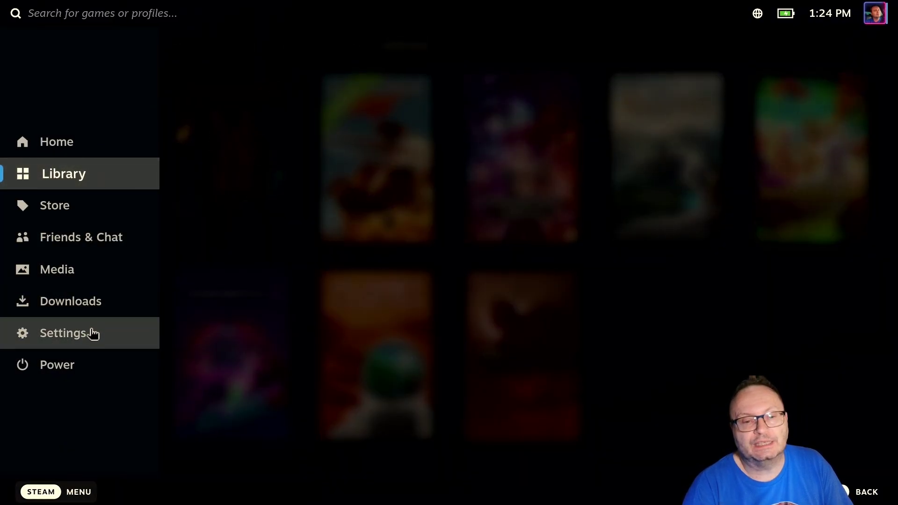
pyautogui.click(92, 333)
pyautogui.click(175, 68)
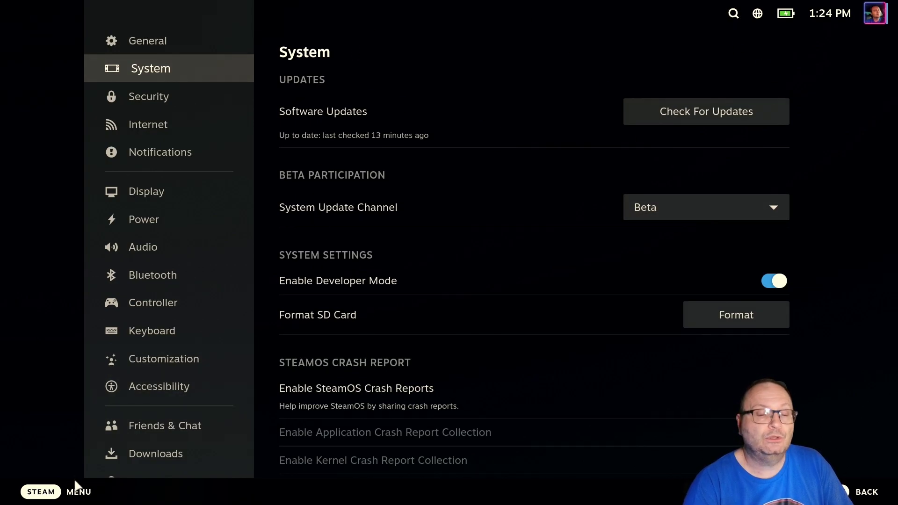
pyautogui.click(75, 489)
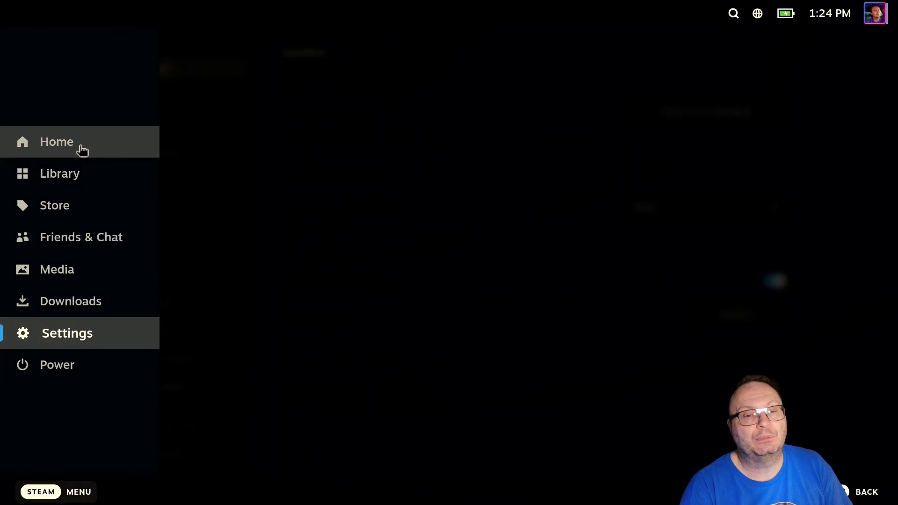
pyautogui.click(74, 176)
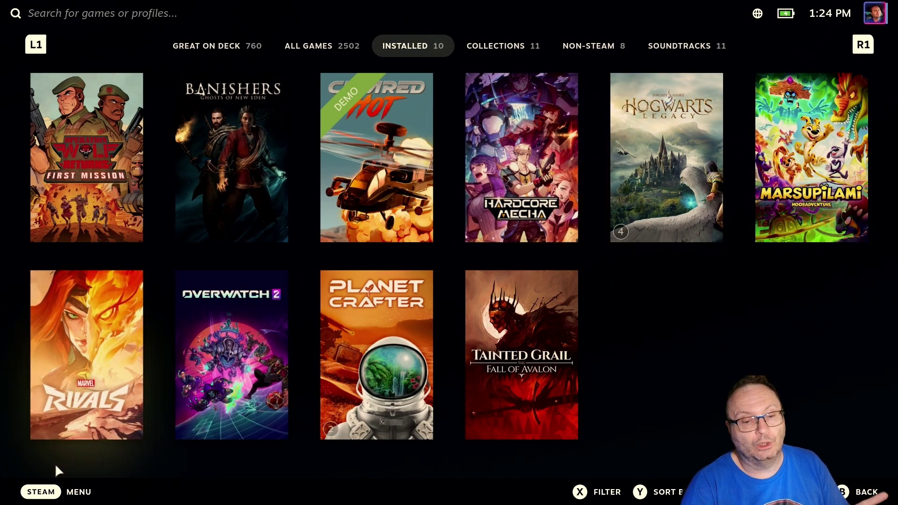
# Switch from Gaming Mode to desktop mode through the Power options.
pyautogui.click(73, 490)
pyautogui.click(83, 366)
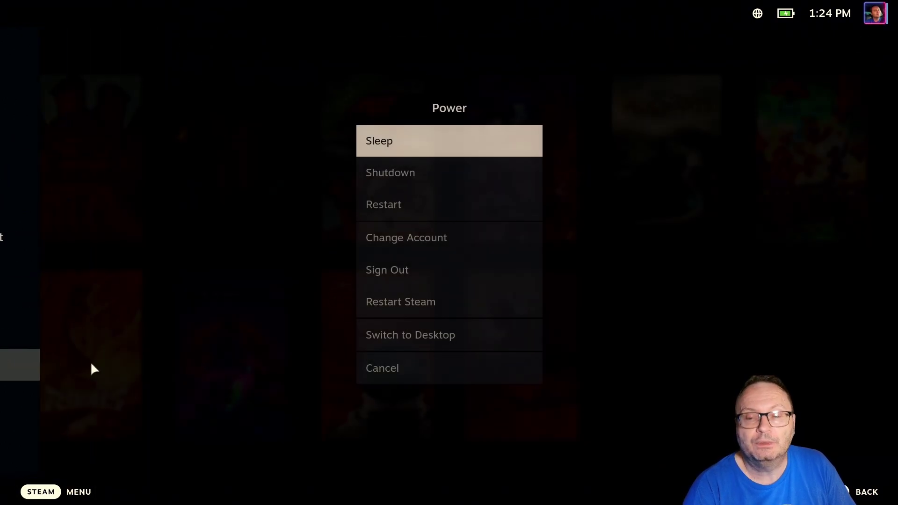
pyautogui.click(447, 337)
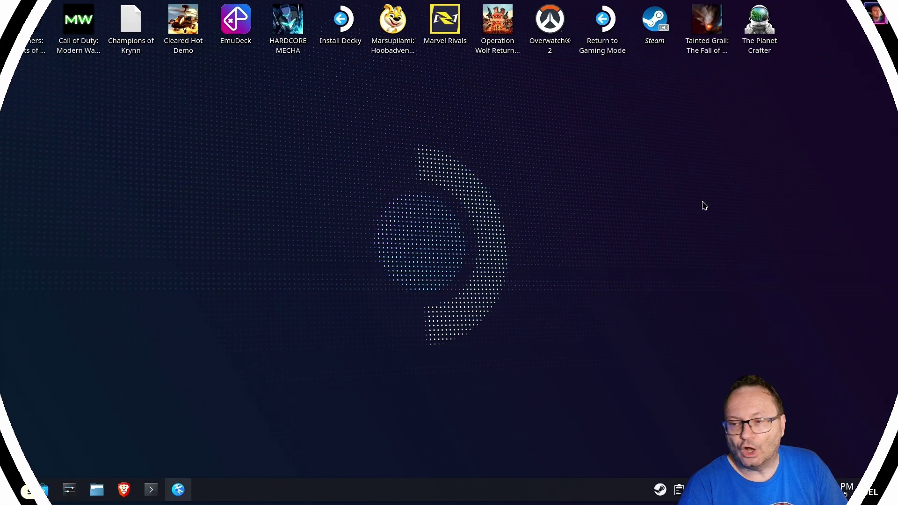
pyautogui.rightClick(661, 491)
pyautogui.click(681, 433)
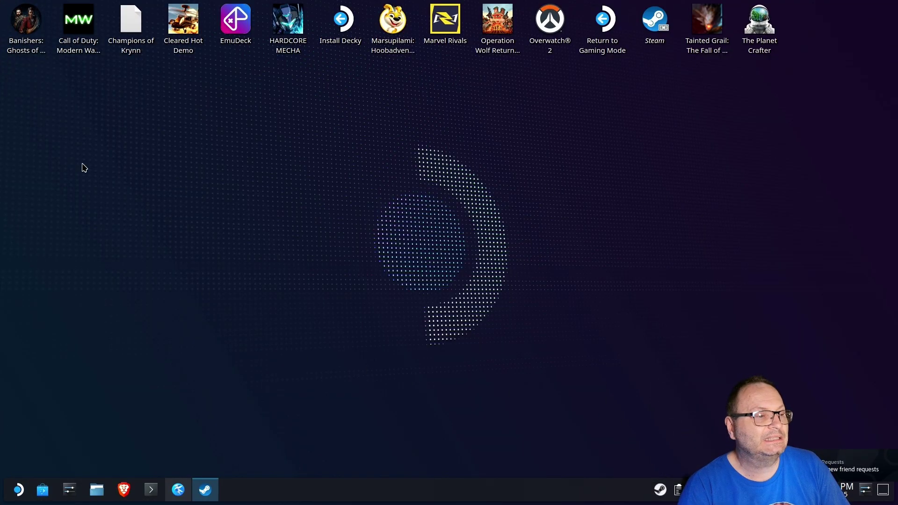
pyautogui.moveTo(512, 40); pyautogui.dragTo(442, 47)
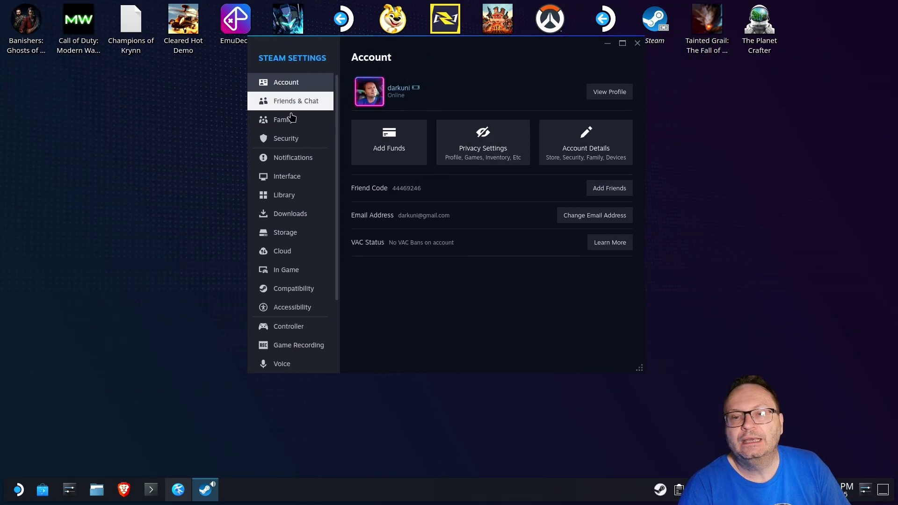
pyautogui.click(287, 177)
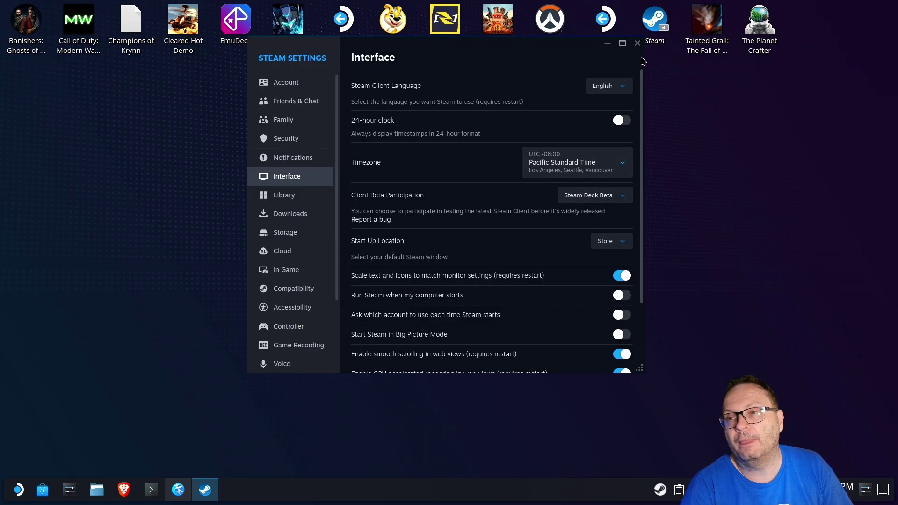
pyautogui.click(636, 44)
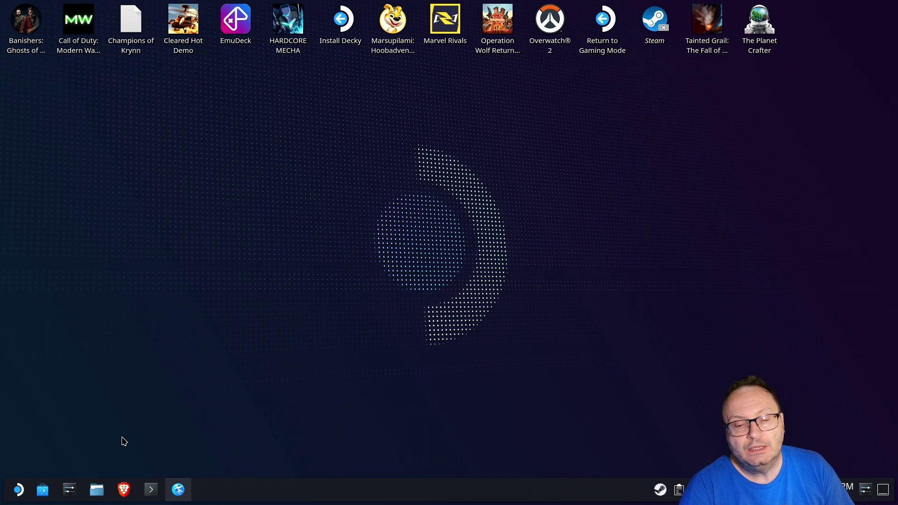
# Open the Steam library from the tray icon and maximize its window.
pyautogui.rightClick(660, 490)
pyautogui.click(695, 392)
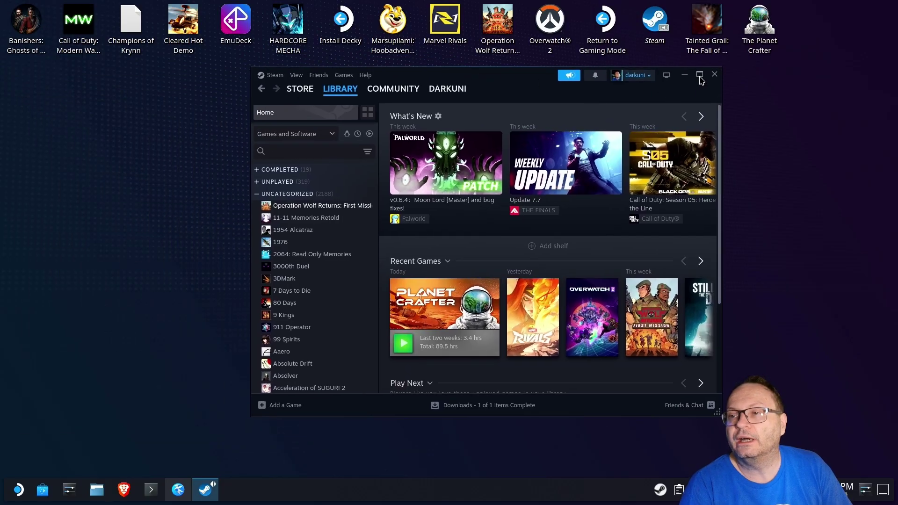
pyautogui.click(700, 76)
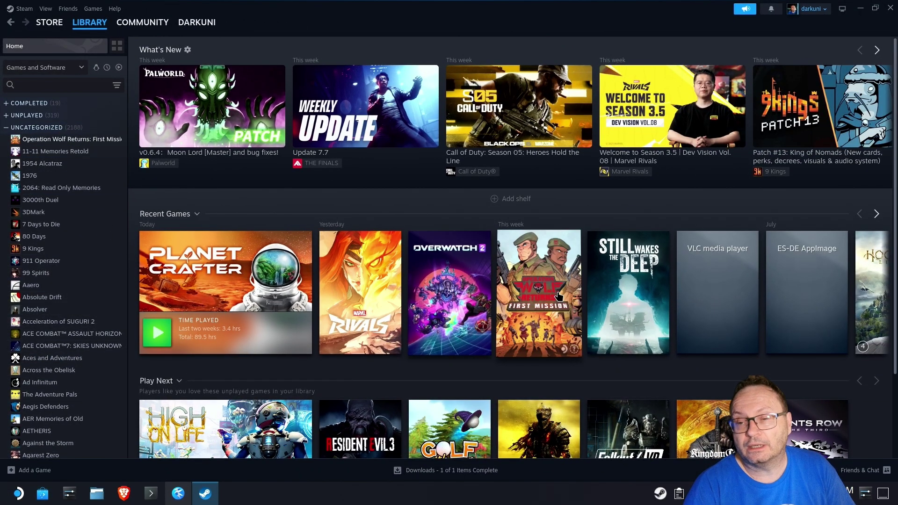
# Open Operation Wolf Returns: First Mission's Properties at the Customization artwork page.
pyautogui.click(568, 265)
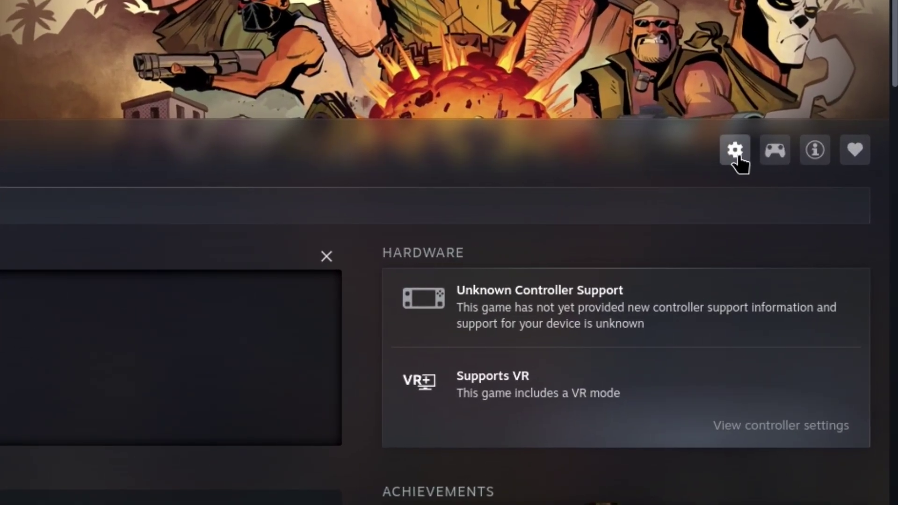
pyautogui.click(817, 203)
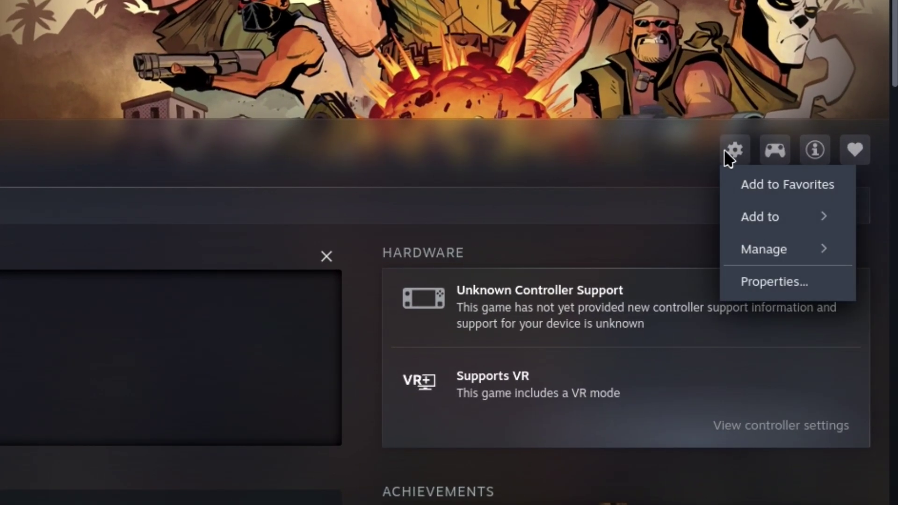
pyautogui.click(773, 284)
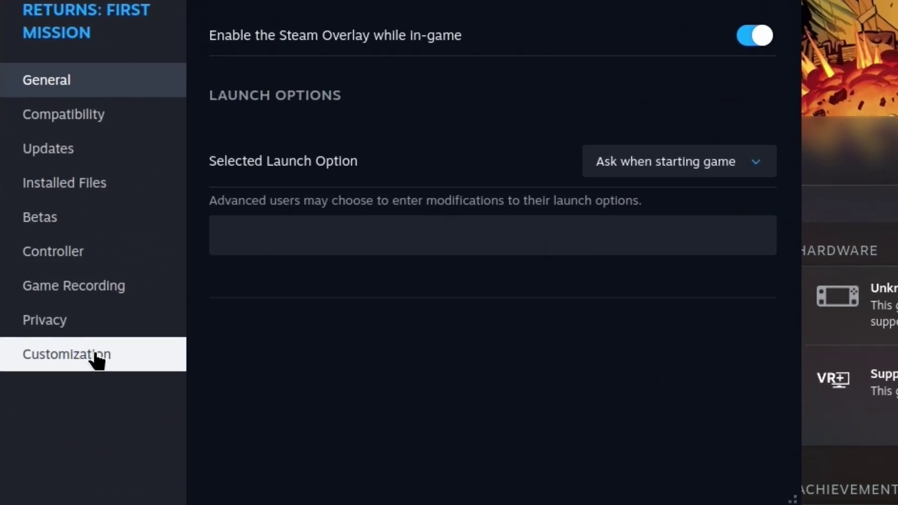
pyautogui.click(97, 358)
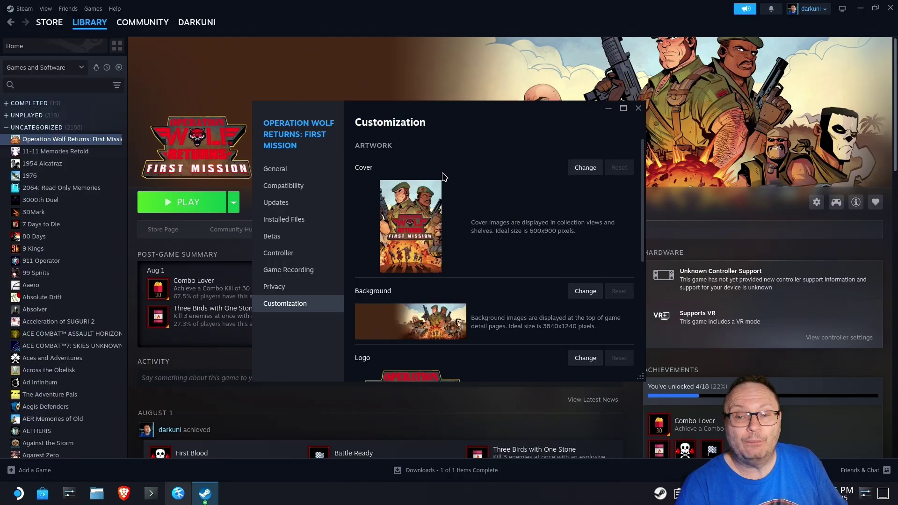
# Browse for a replacement cover image, then cancel without changing the artwork.
pyautogui.scroll(-3, 496, 208)
pyautogui.scroll(-1, 478, 222)
pyautogui.scroll(4, 450, 229)
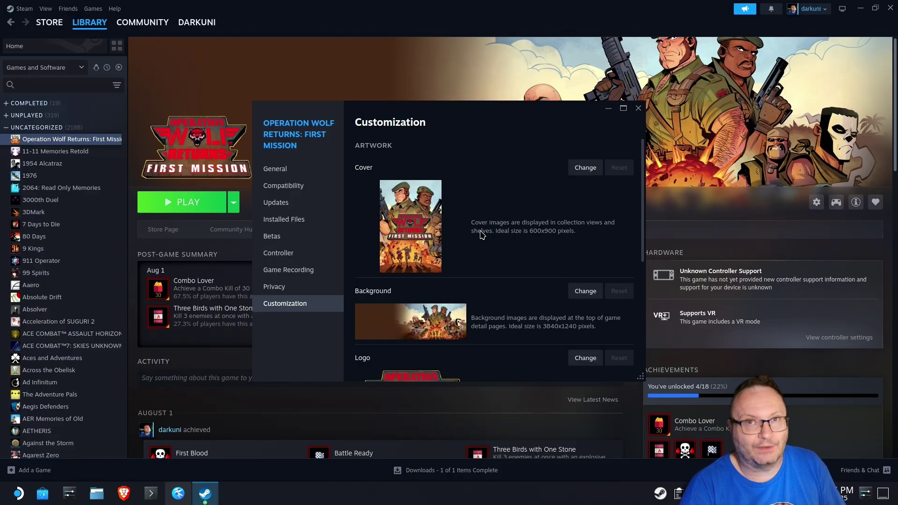
pyautogui.click(583, 167)
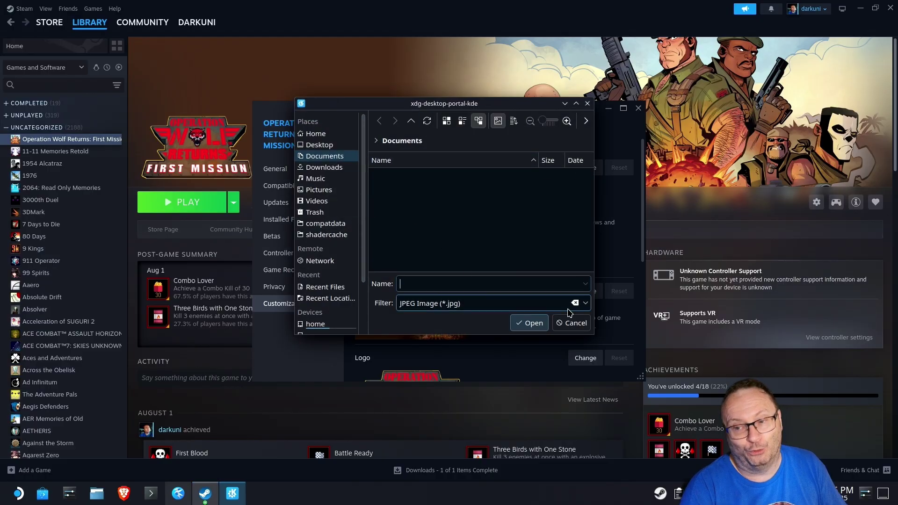
pyautogui.click(568, 322)
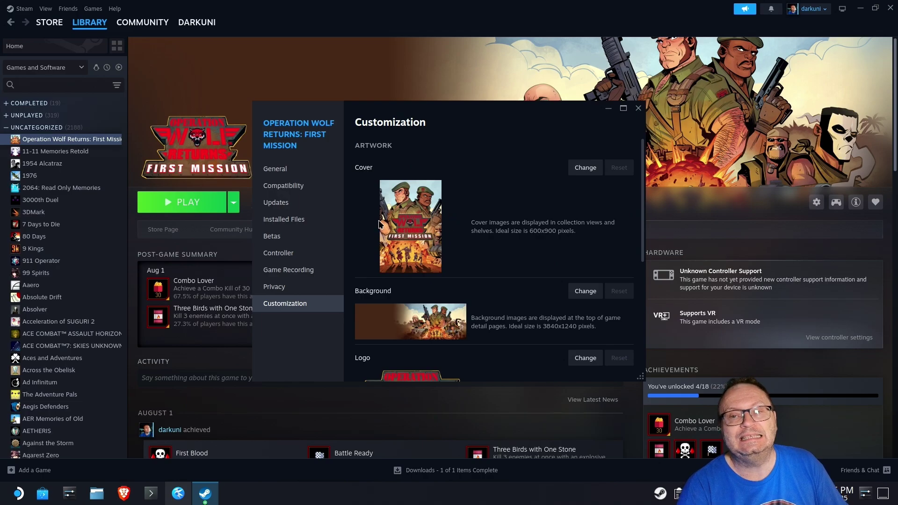
# Scroll to the Miscellaneous section showing the Custom Sort Name _opWolf_.
pyautogui.scroll(-5, 444, 234)
pyautogui.scroll(4, 434, 256)
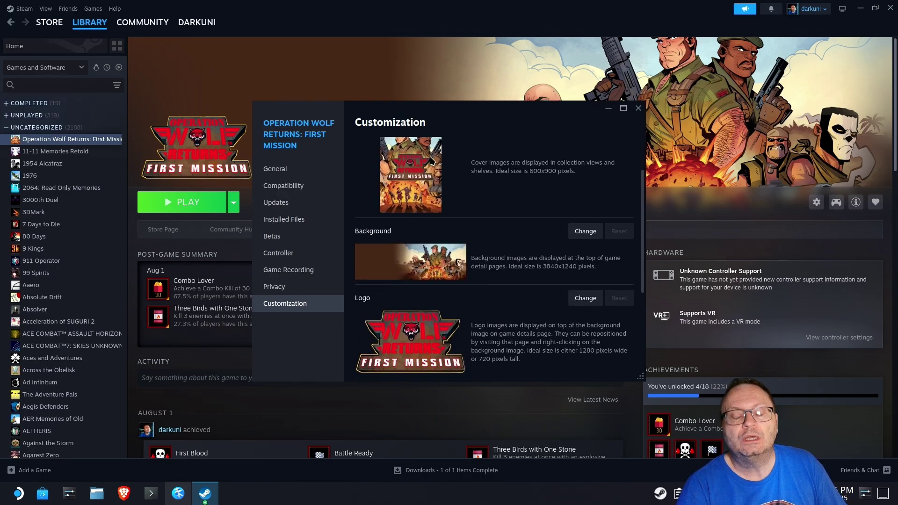
pyautogui.scroll(2, 437, 187)
pyautogui.scroll(-2, 435, 220)
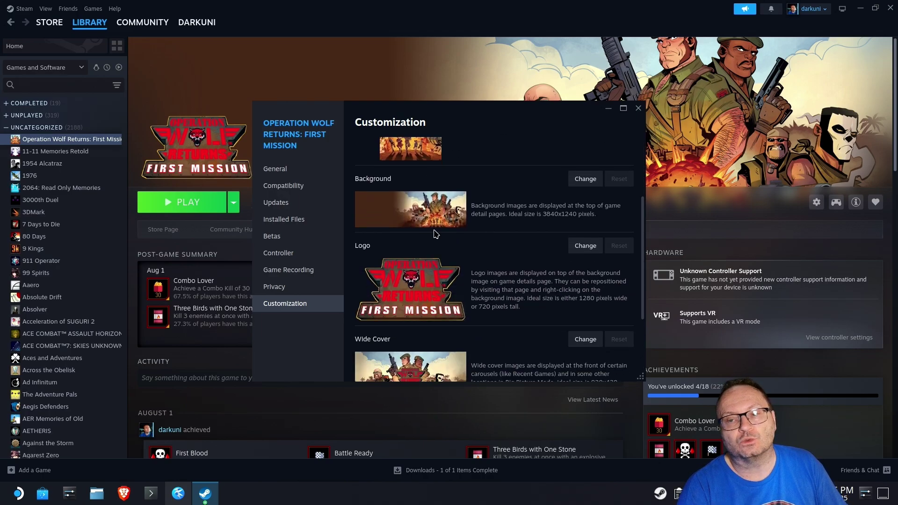
pyautogui.scroll(-2, 433, 359)
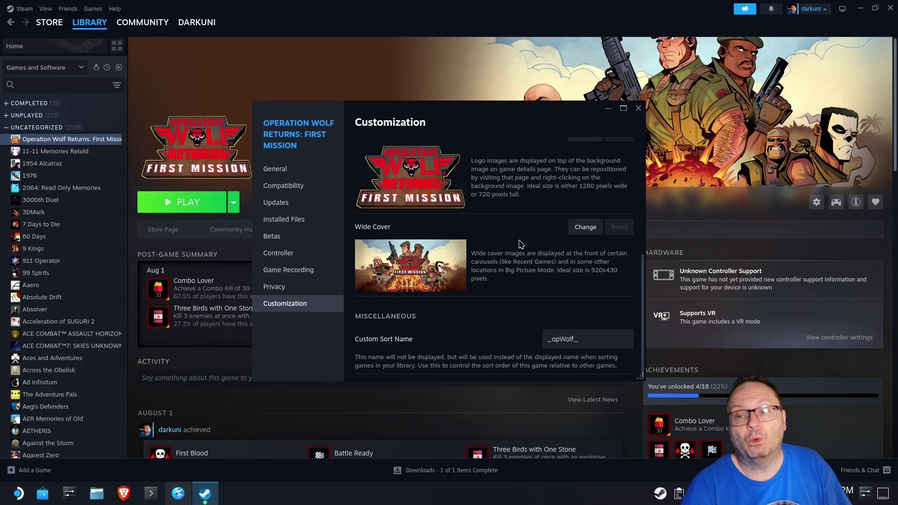
pyautogui.scroll(-1, 510, 262)
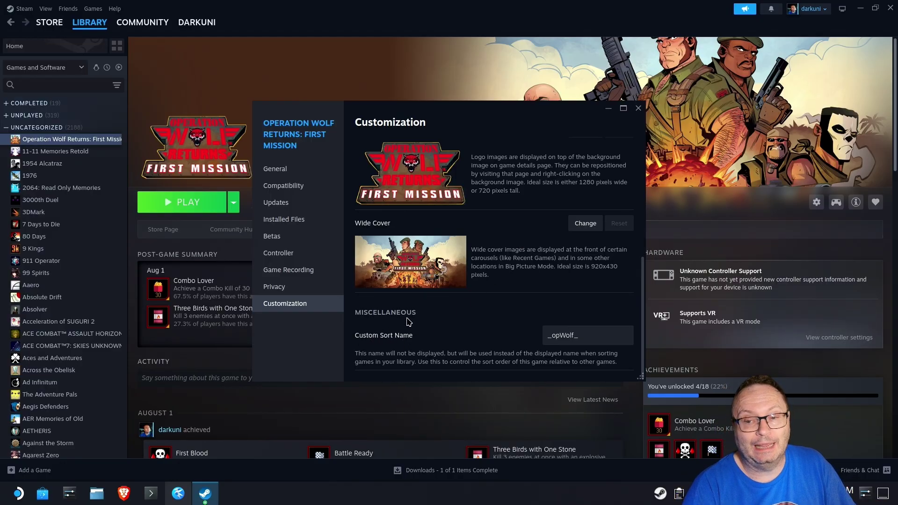
# Replace 'opWolf_' after the leading underscore with 1, making the sort name _1.
pyautogui.scroll(5, 406, 322)
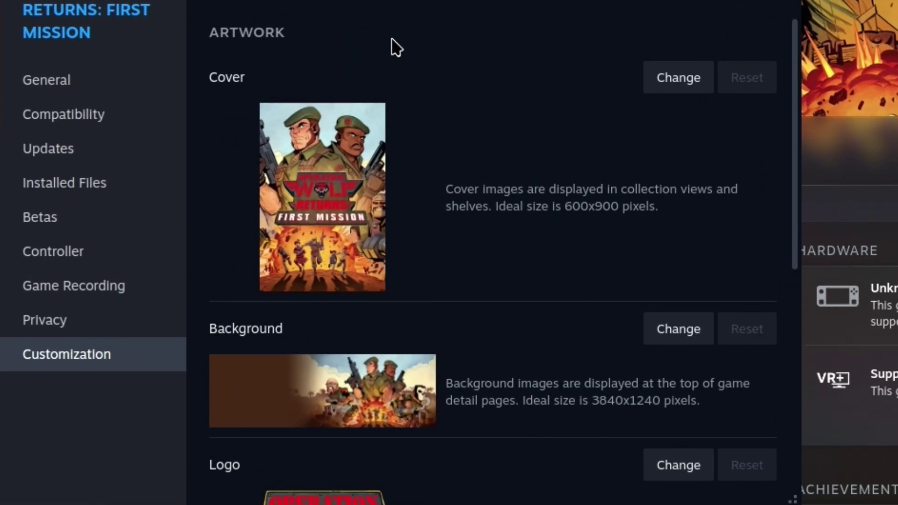
pyautogui.scroll(-10, 501, 246)
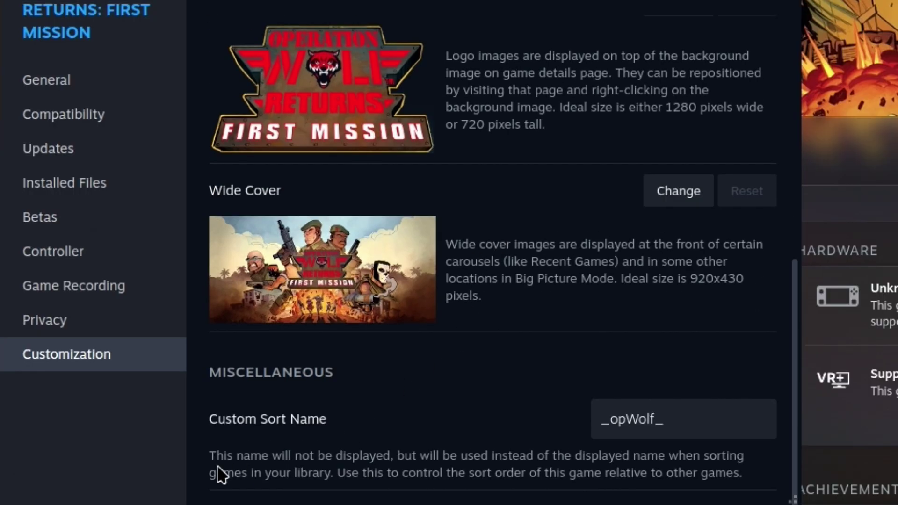
pyautogui.click(696, 425)
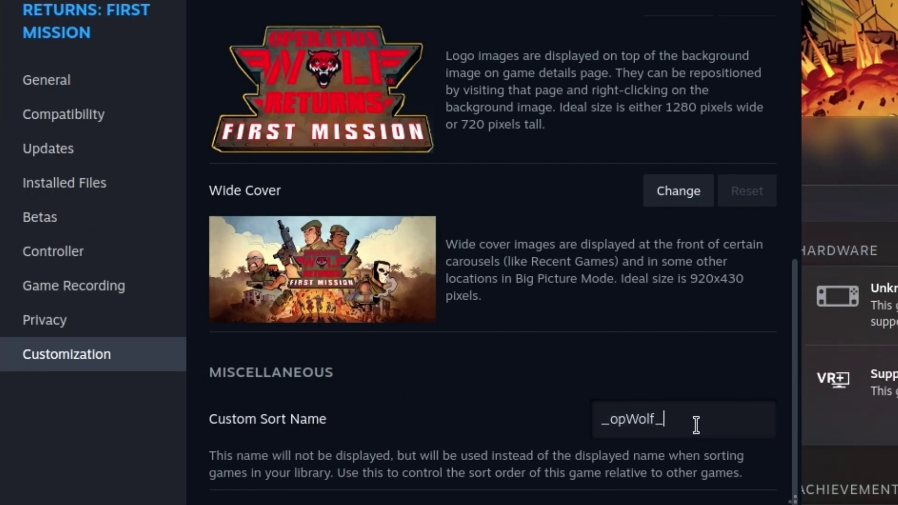
pyautogui.moveTo(696, 424); pyautogui.dragTo(556, 434)
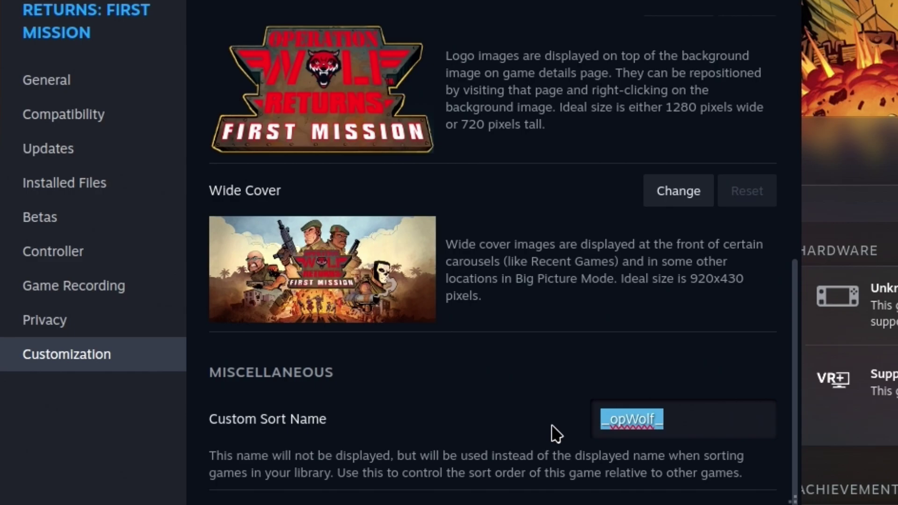
pyautogui.press('Right')
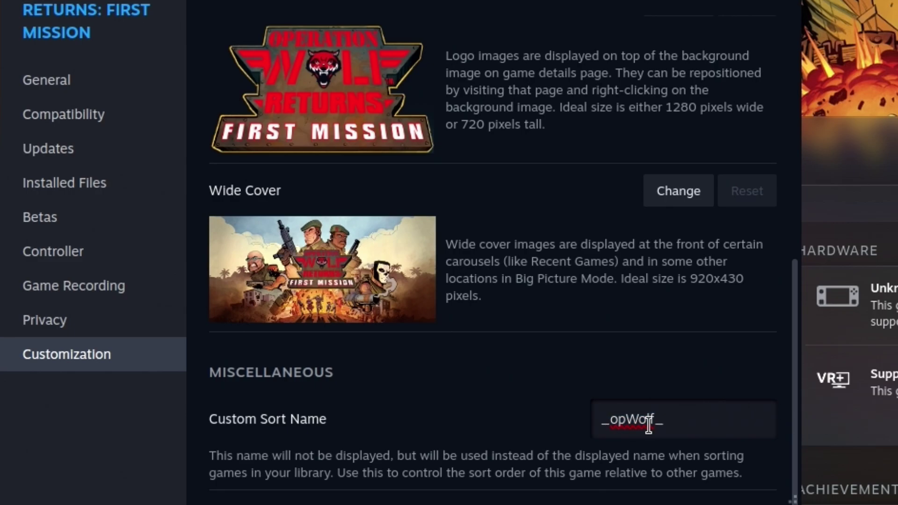
pyautogui.doubleClick(623, 421)
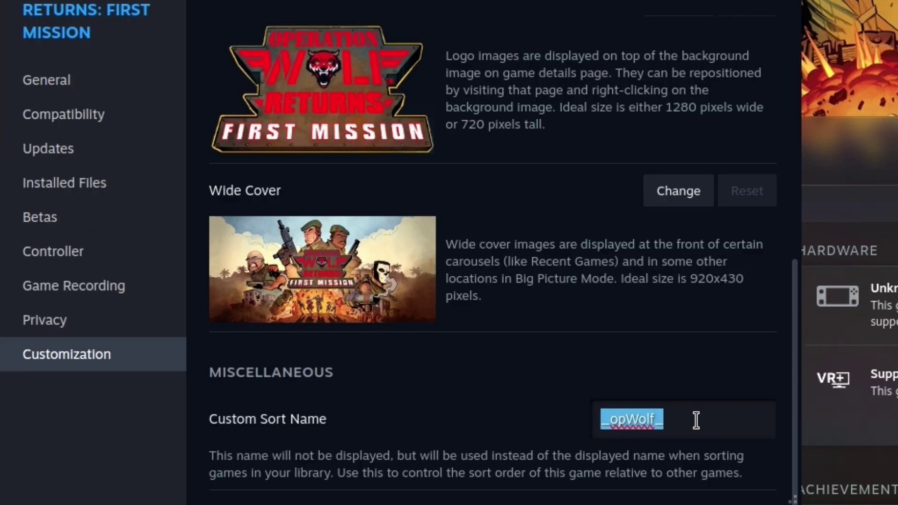
pyautogui.moveTo(694, 419); pyautogui.dragTo(590, 423)
pyautogui.press('Right')
pyautogui.keyDown('shift'); pyautogui.click(611, 419); pyautogui.keyUp('shift')
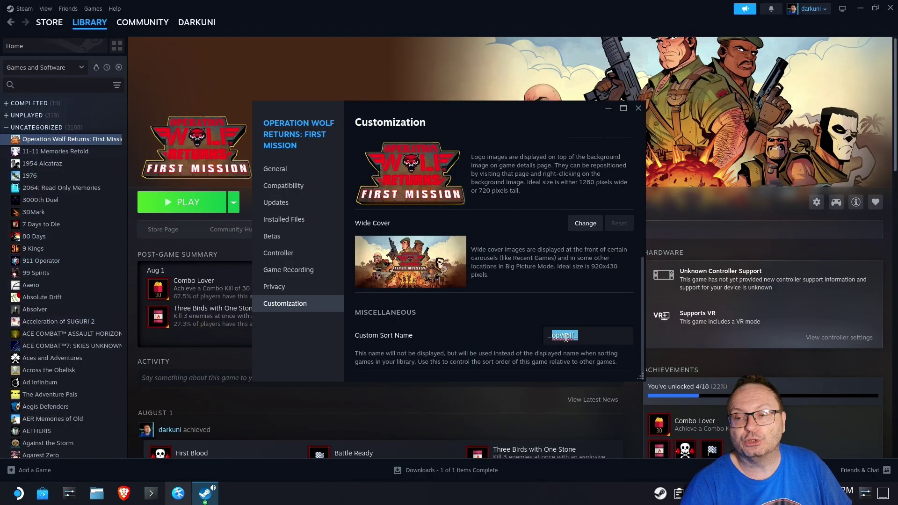
pyautogui.click(583, 337)
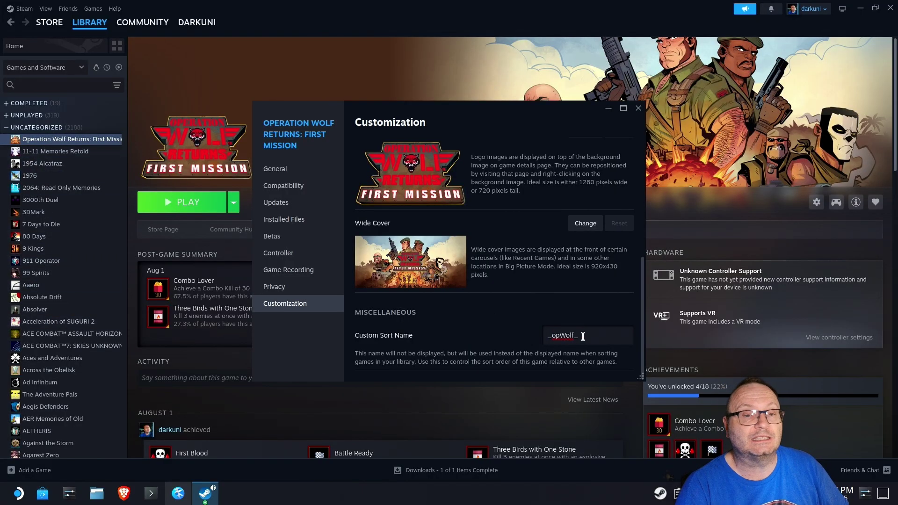
pyautogui.moveTo(580, 336); pyautogui.dragTo(554, 339)
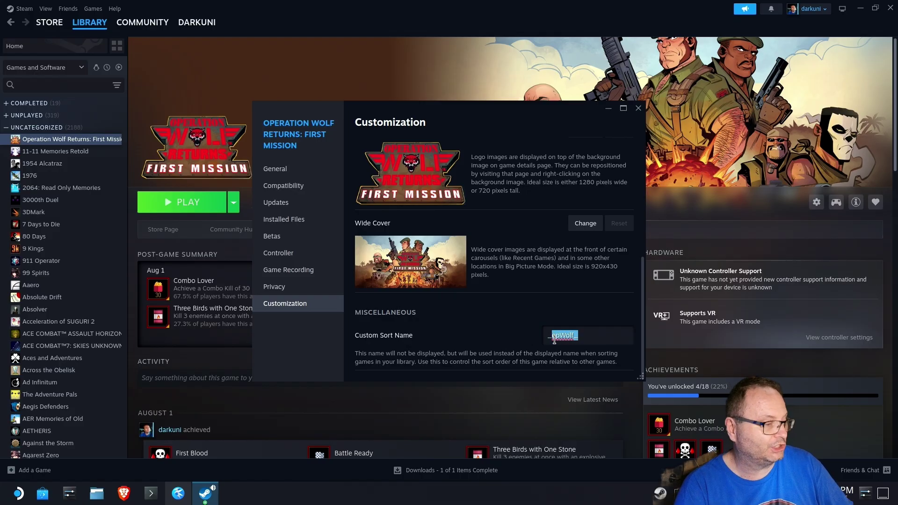
pyautogui.write('1')
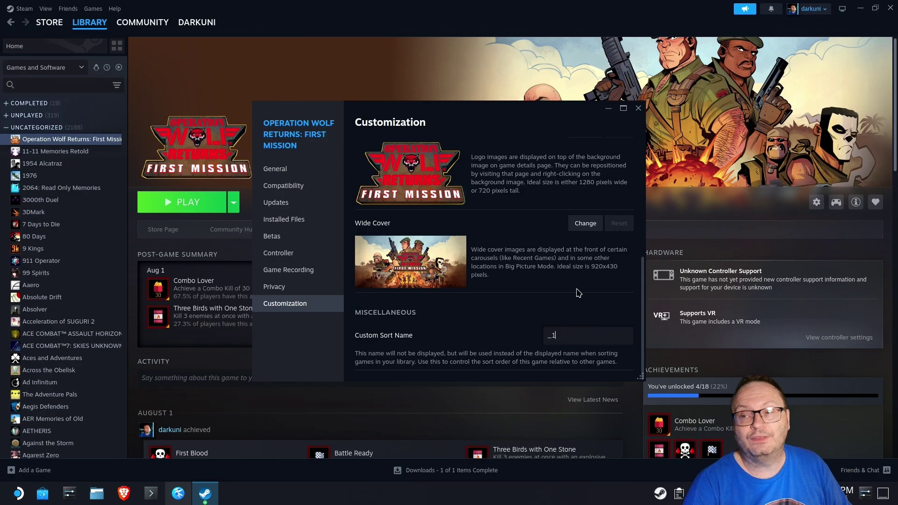
# Close Operation Wolf's properties and select Tainted Grail: The Fall of Avalon in the library.
pyautogui.click(639, 109)
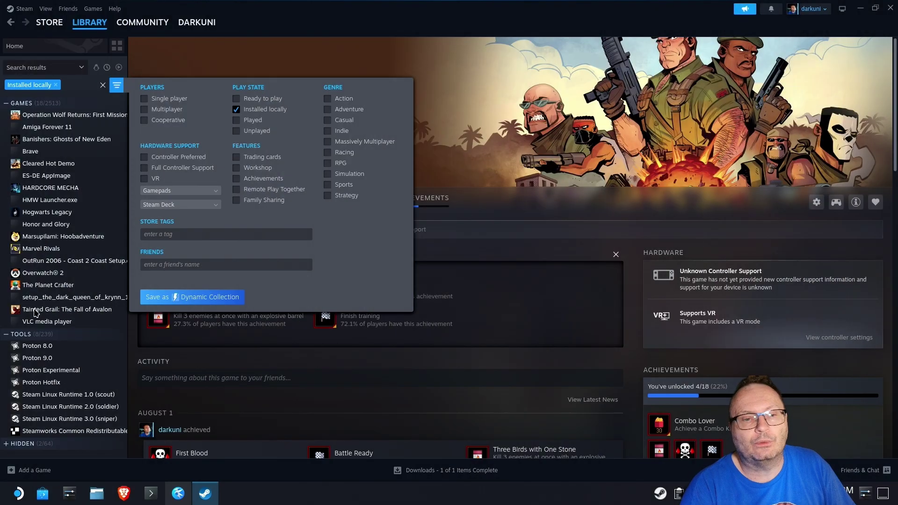
pyautogui.click(35, 313)
pyautogui.click(35, 310)
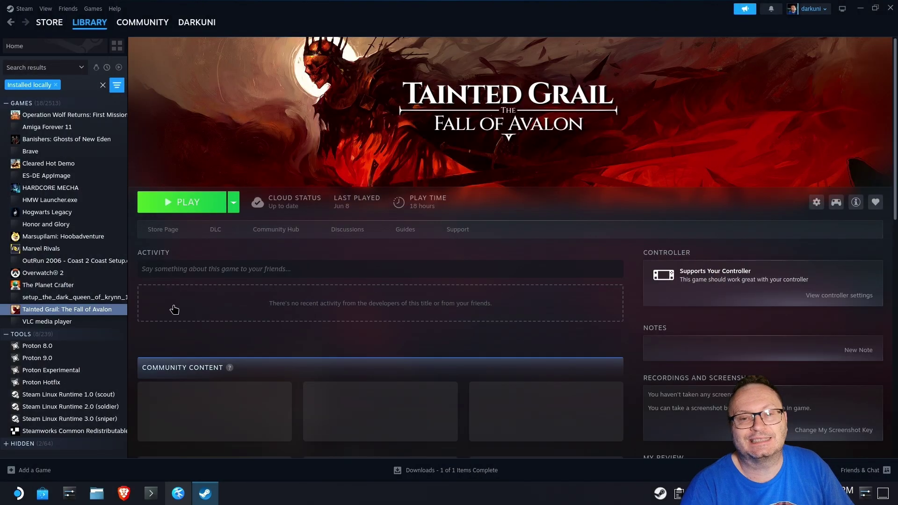
# Set Tainted Grail's Custom Sort Name to _2 in its Customization properties.
pyautogui.click(816, 202)
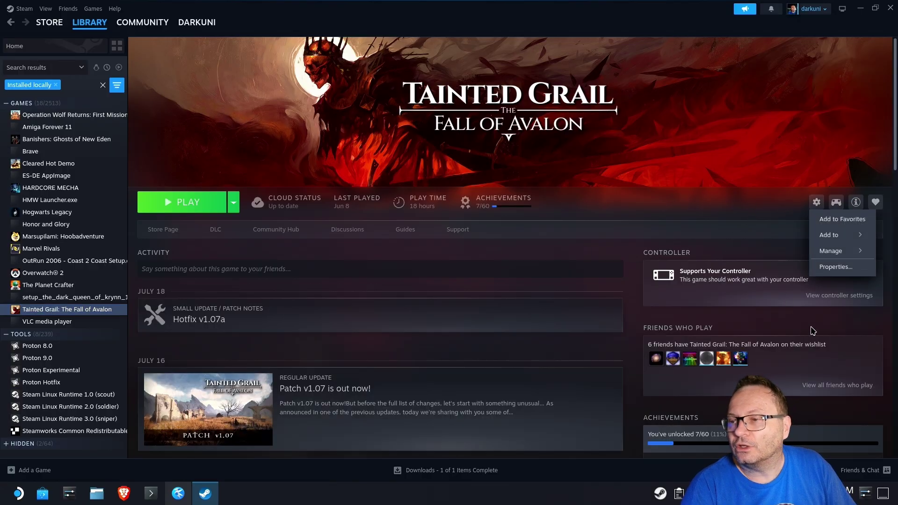
pyautogui.click(828, 268)
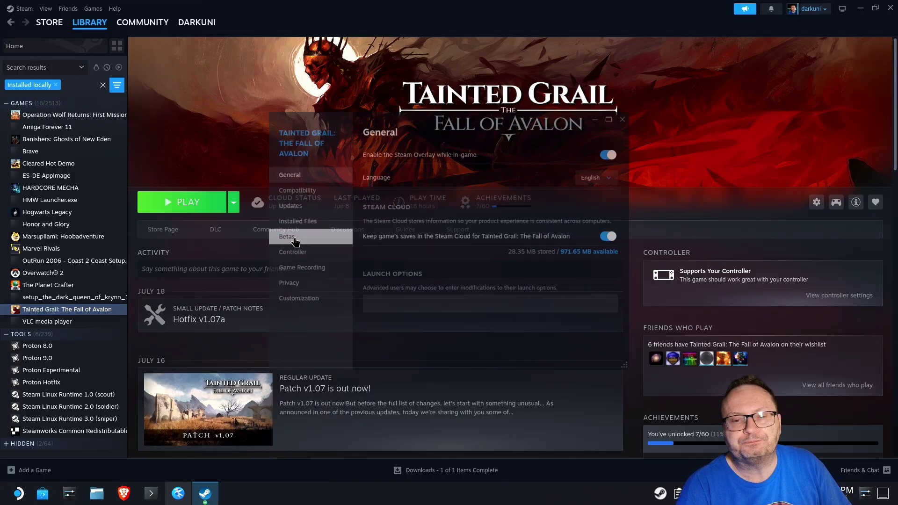
pyautogui.click(285, 303)
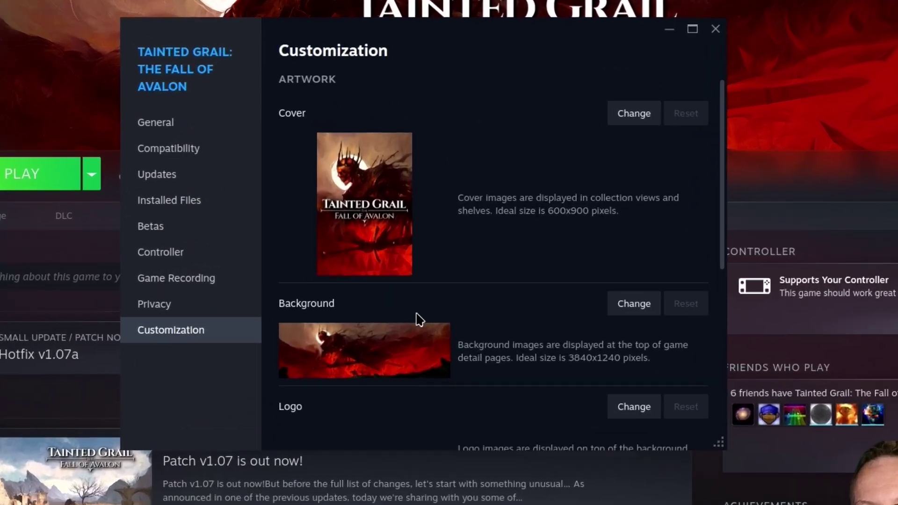
pyautogui.scroll(-3, 439, 298)
pyautogui.click(621, 420)
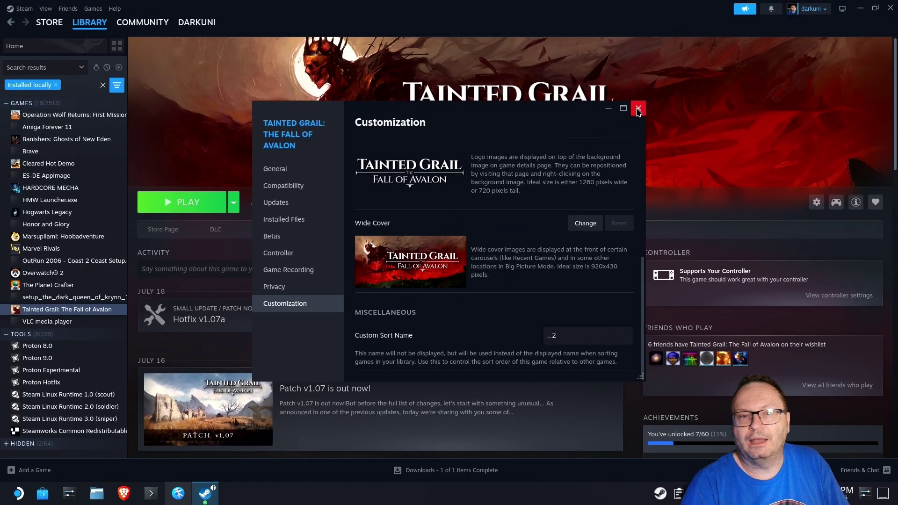
# Clear the Installed locally filter and check Operation Wolf Returns and Tainted Grail listed first.
pyautogui.click(638, 109)
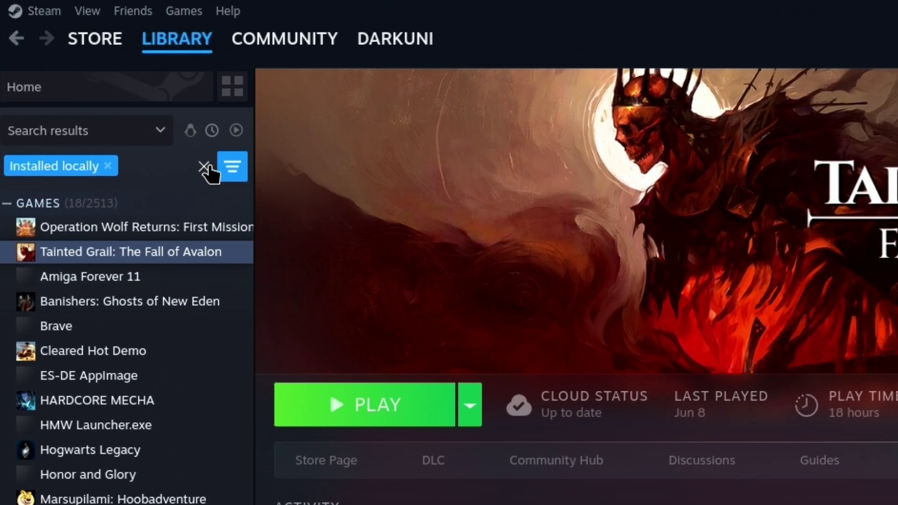
pyautogui.click(182, 149)
pyautogui.click(104, 349)
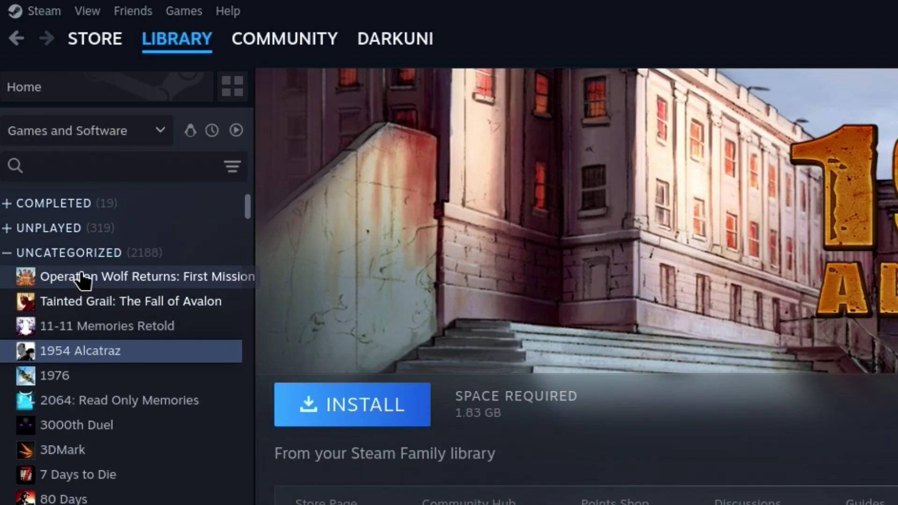
pyautogui.click(80, 278)
pyautogui.click(77, 306)
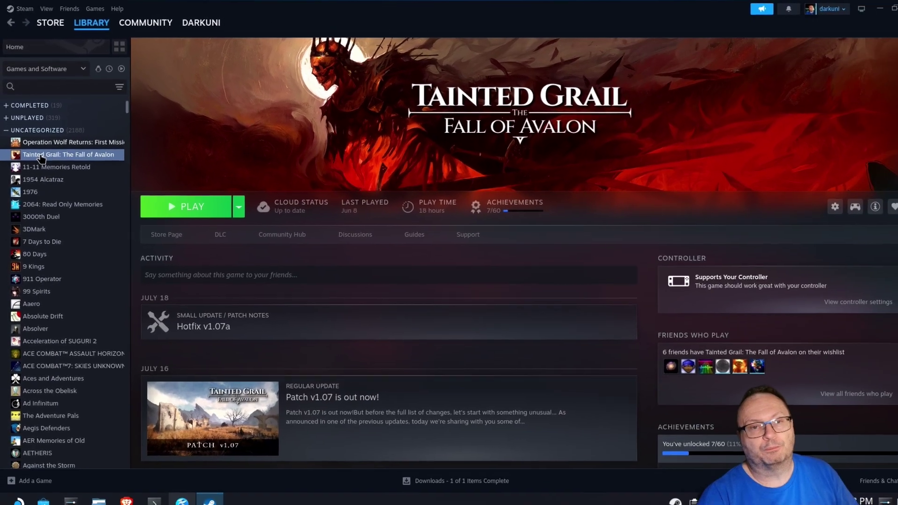